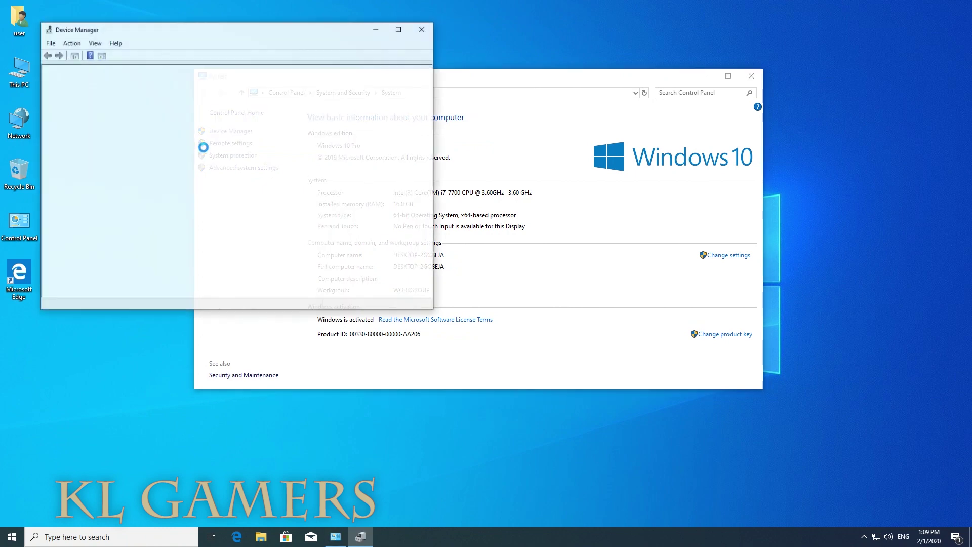
Examine the disk drives, display adapters and sound devices in Device Manager, then close it and the System window
click(56, 105)
click(56, 97)
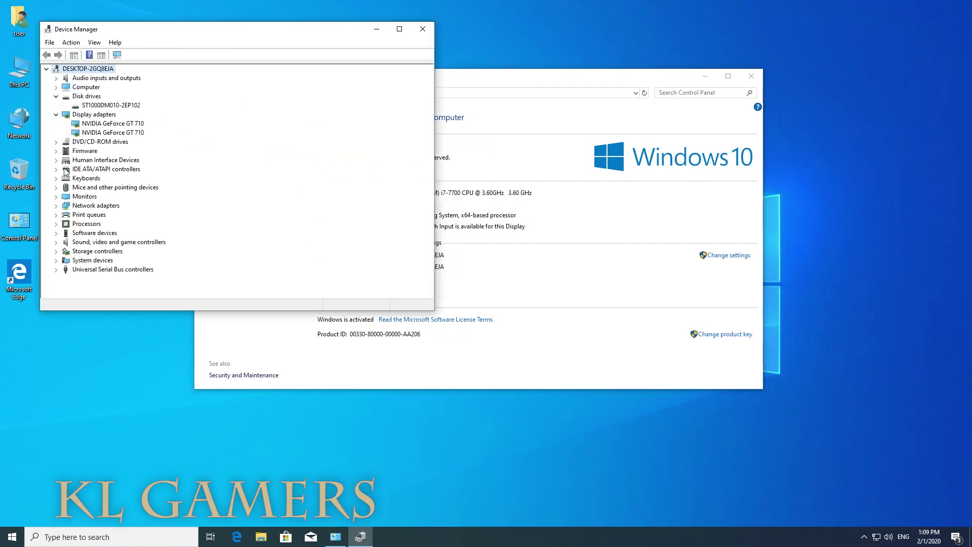
click(55, 242)
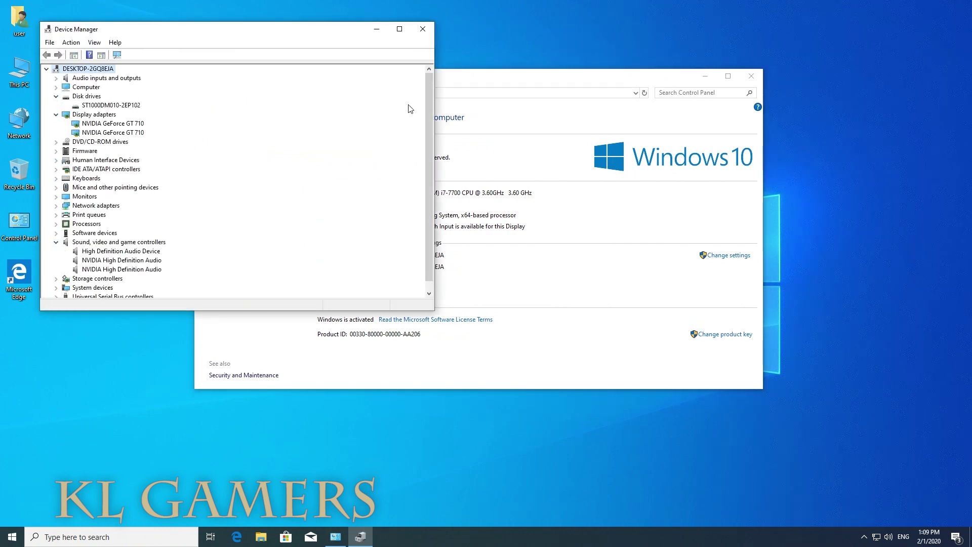
click(422, 29)
click(751, 76)
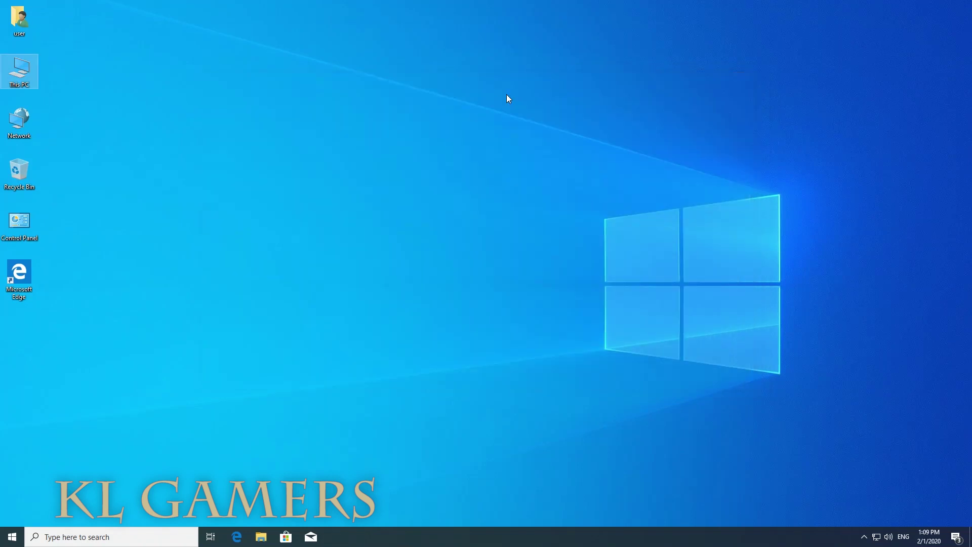
Run winver to check the installed Windows version and build, then close the About Windows dialog
key(super+r)
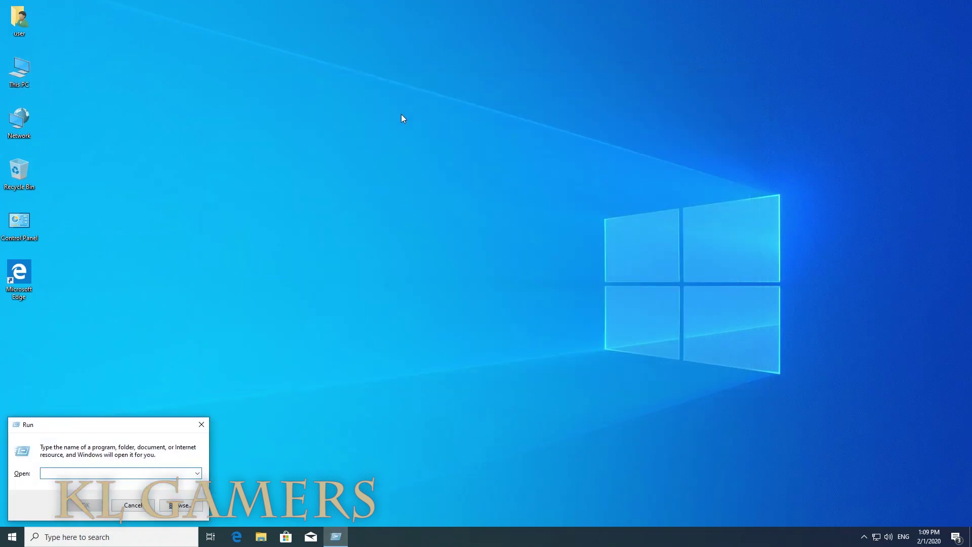
text(winver)
key(Return)
drag(155, 32, 316, 135)
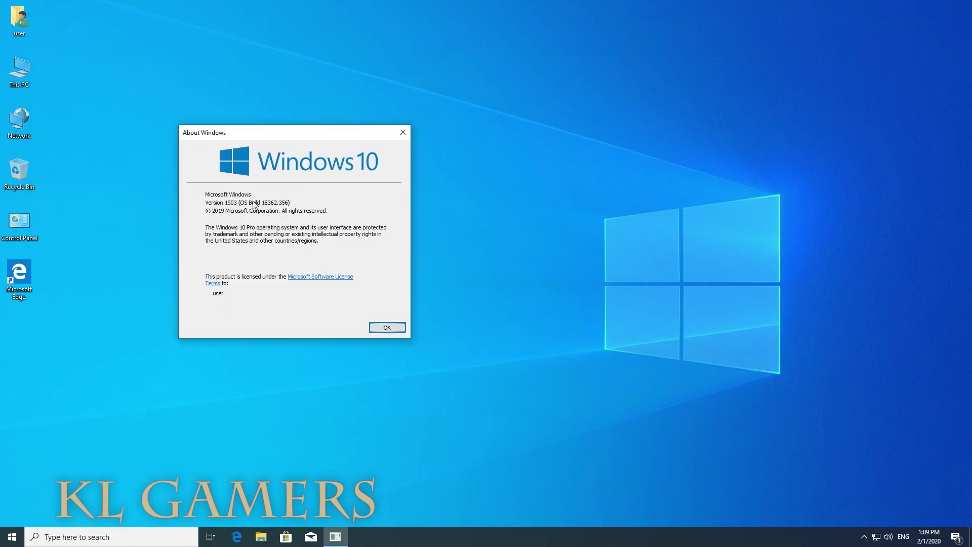
click(386, 327)
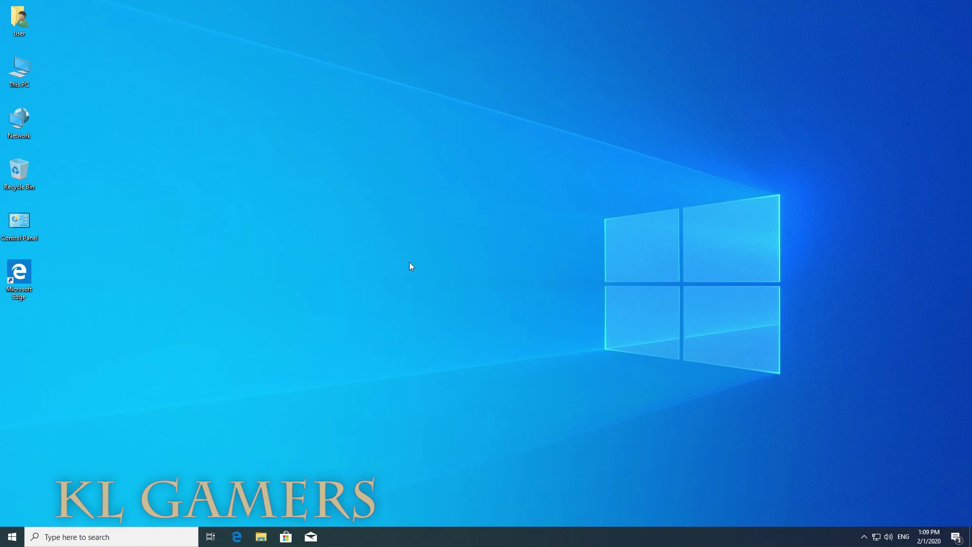
Check the KINGSTON (D:) flash drive's capacity in This PC, then close the window and dismiss the removable drive notification
double_click(30, 69)
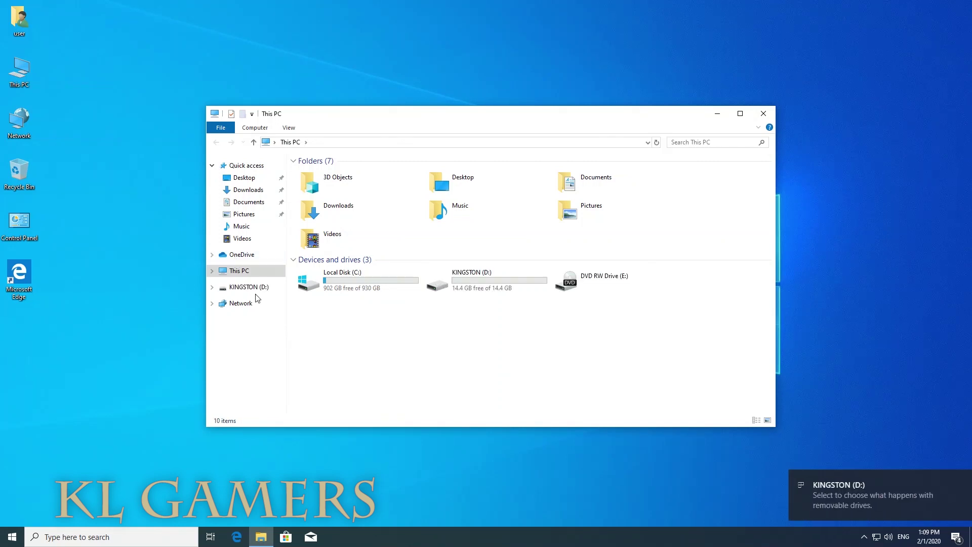
click(496, 282)
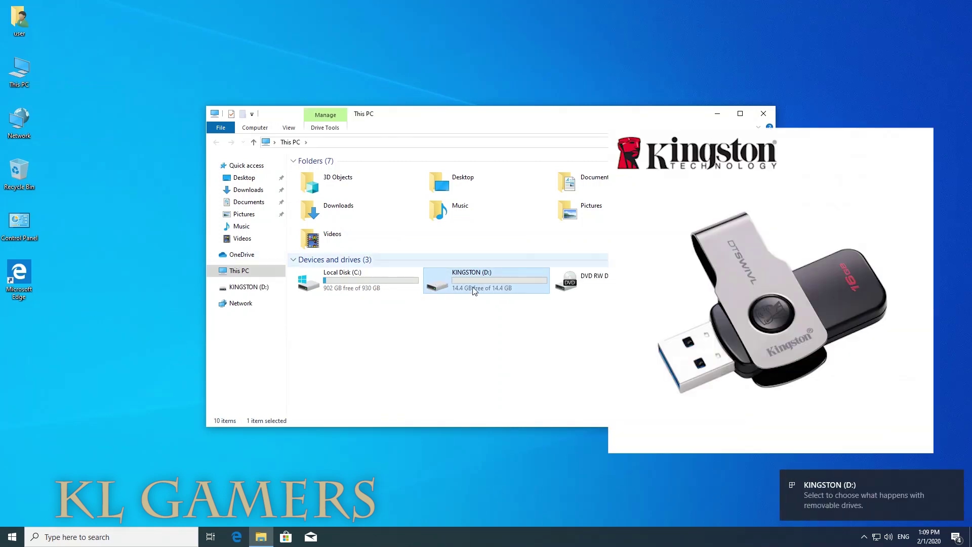
click(763, 113)
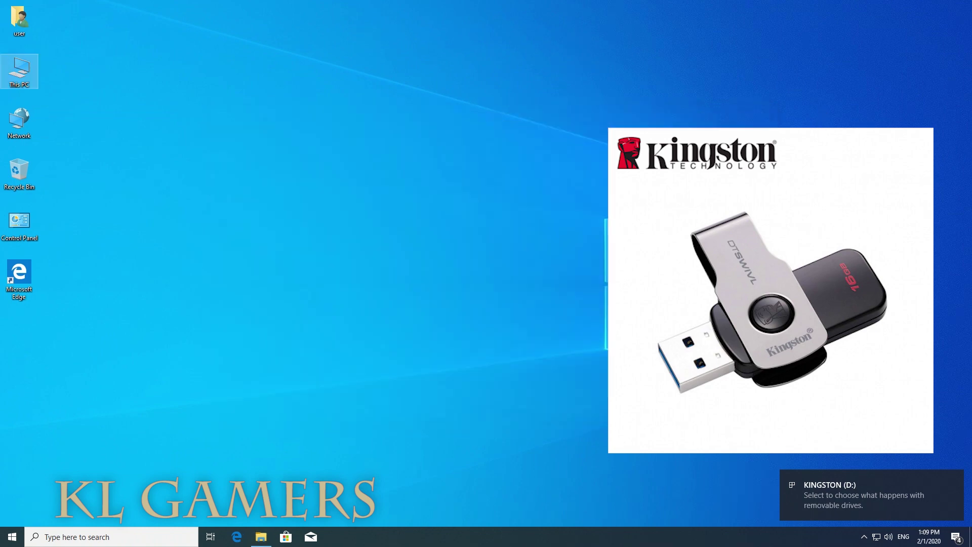
click(953, 480)
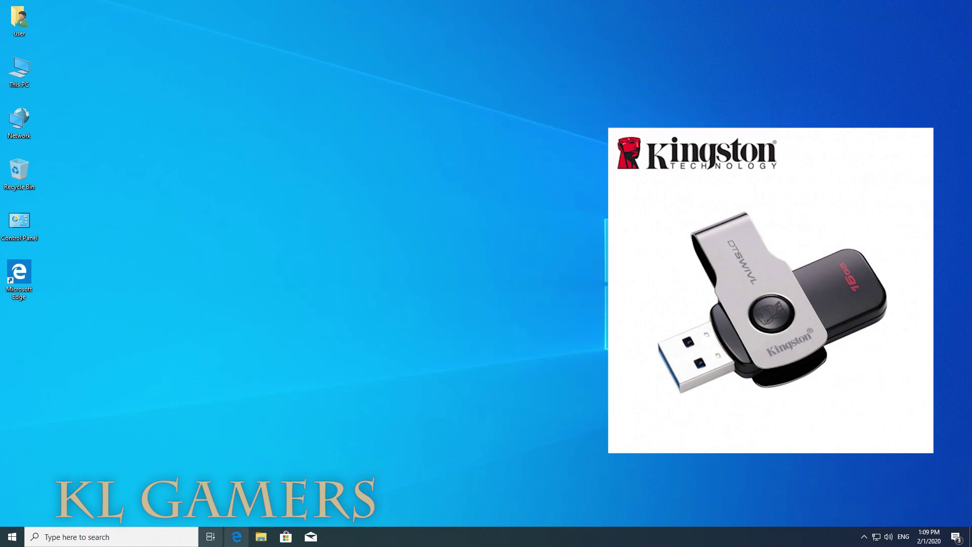
Switch to Microsoft Edge, go to google.com and maximize the browser window
click(234, 536)
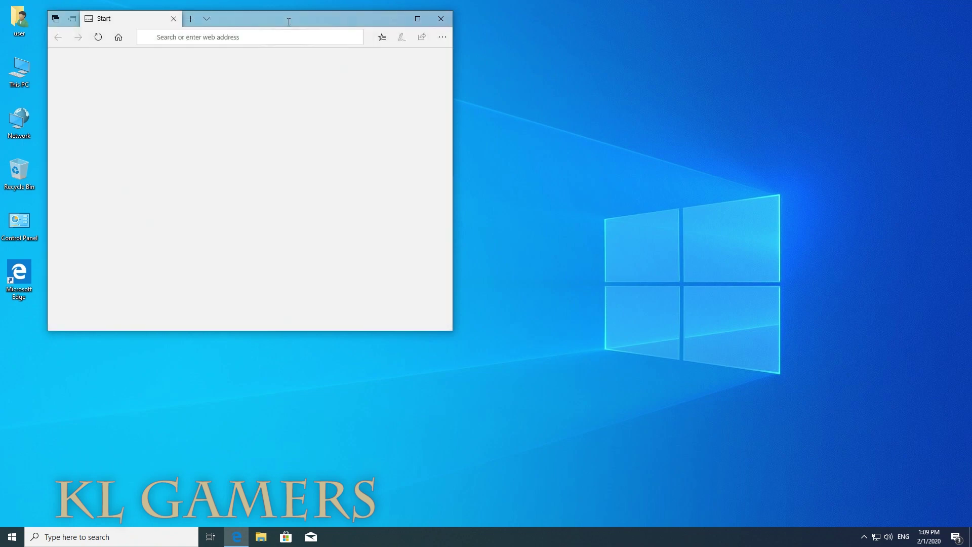
drag(297, 21, 421, 86)
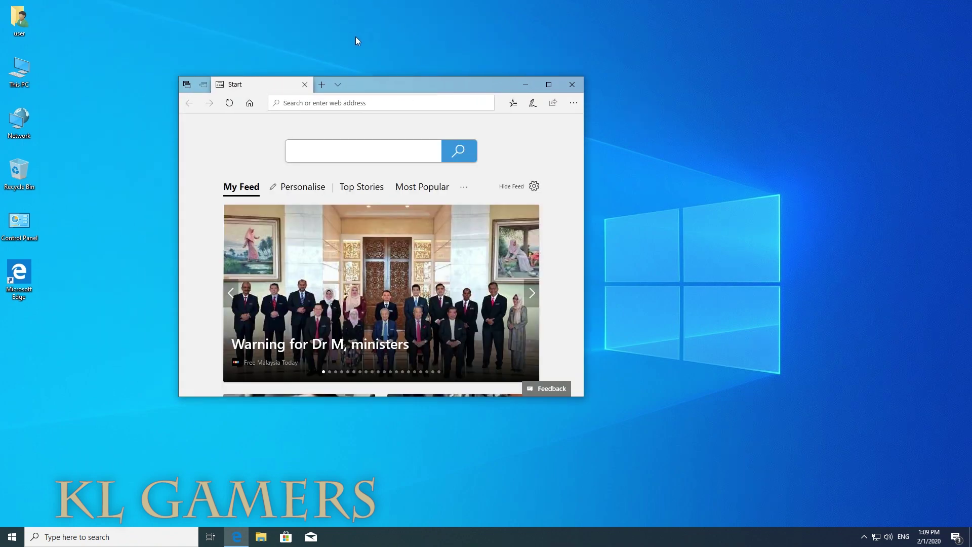
text(google.com/)
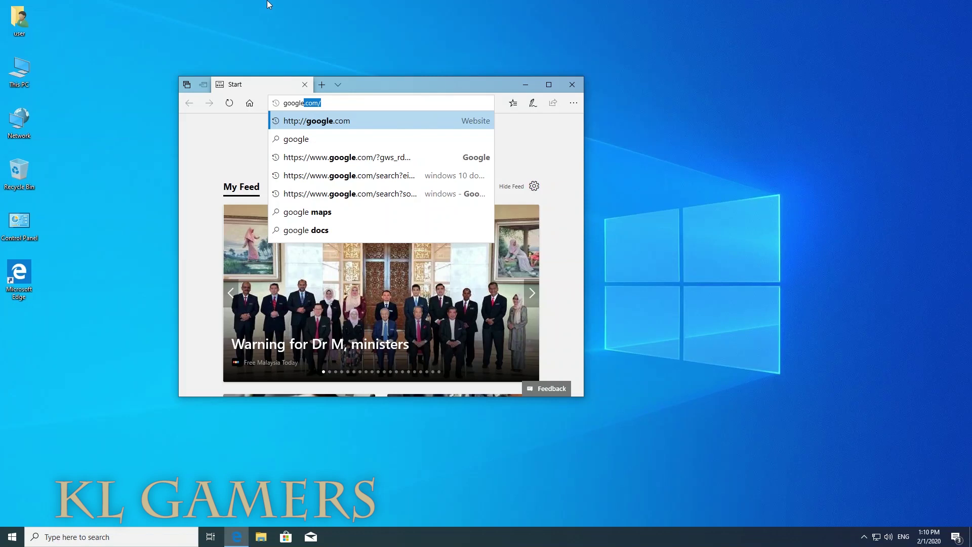
click(386, 120)
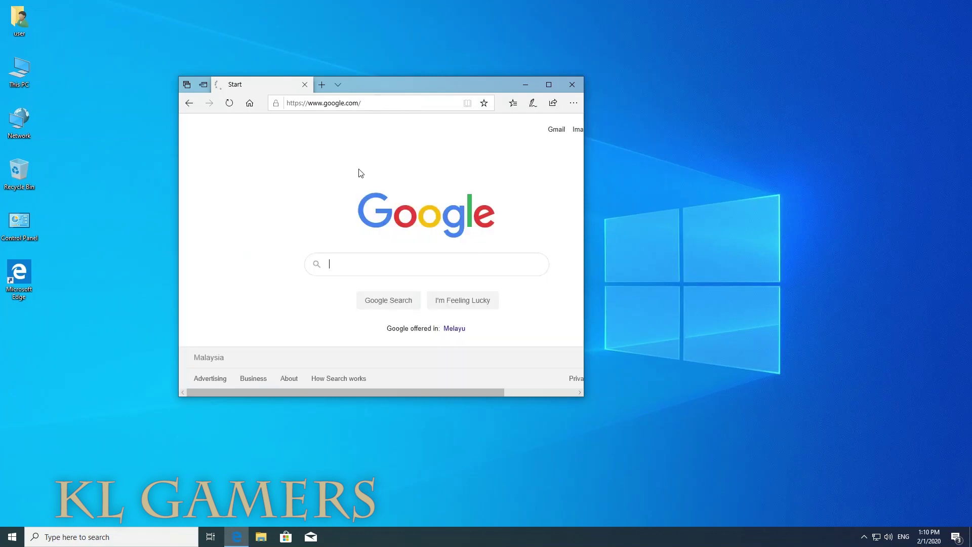
click(549, 84)
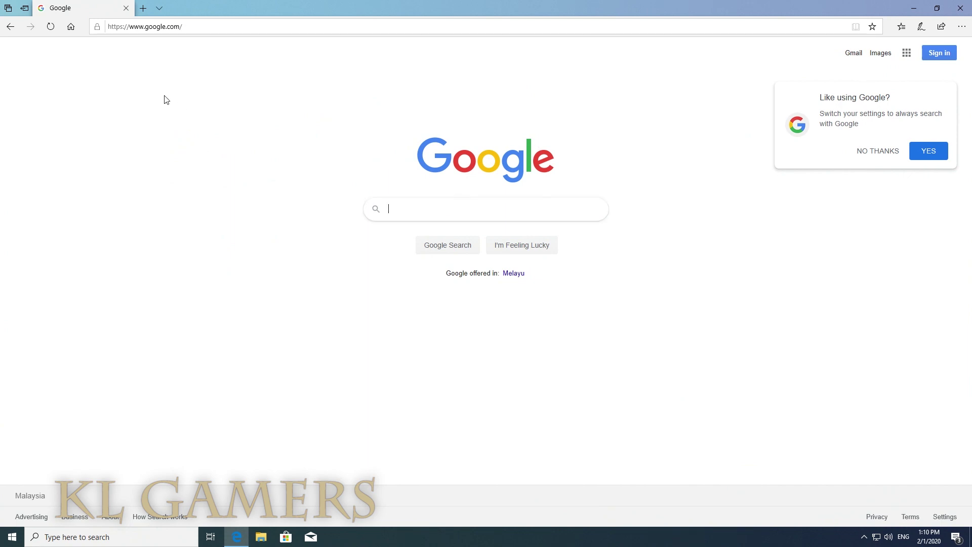
Search Google for "windows 10 download" and open Microsoft's Download Windows 10 page in a maximized window
text(windows 10)
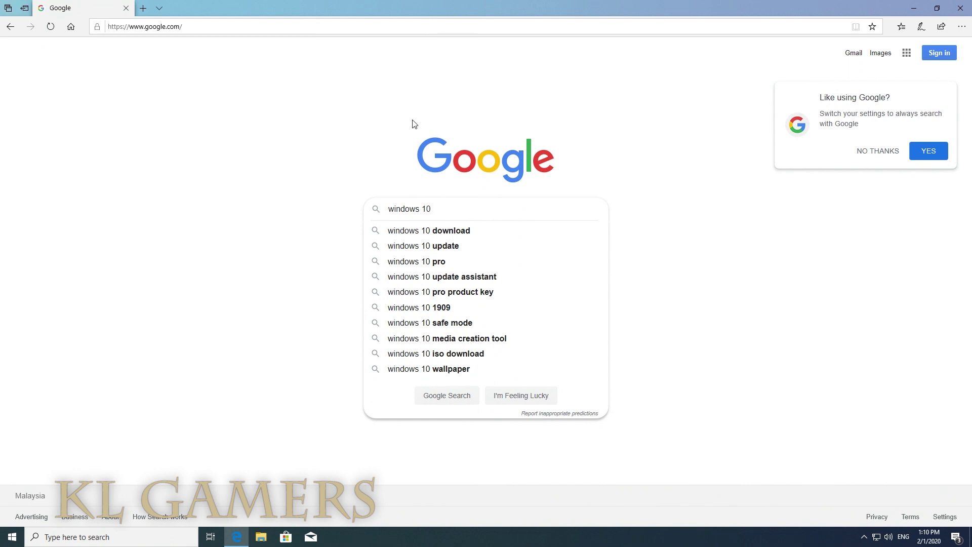
click(459, 231)
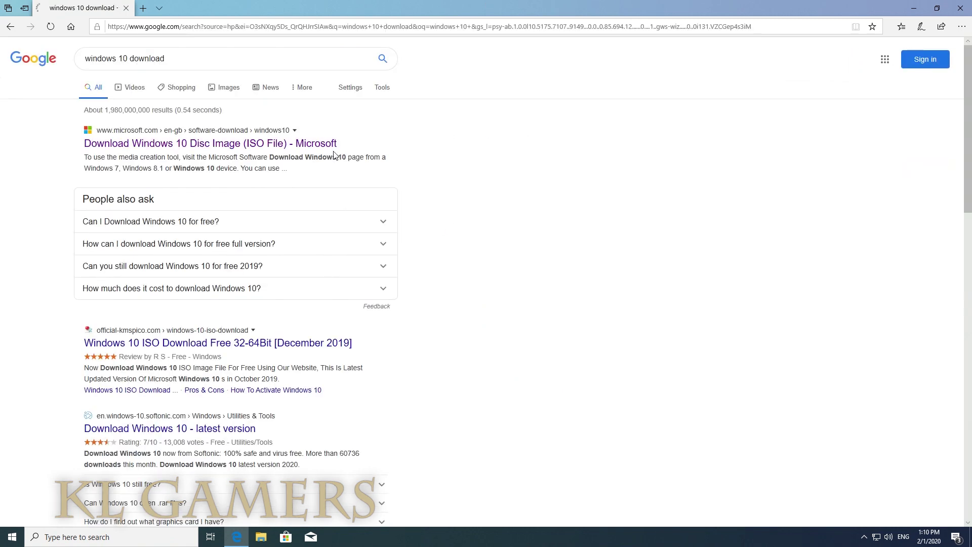
click(229, 149)
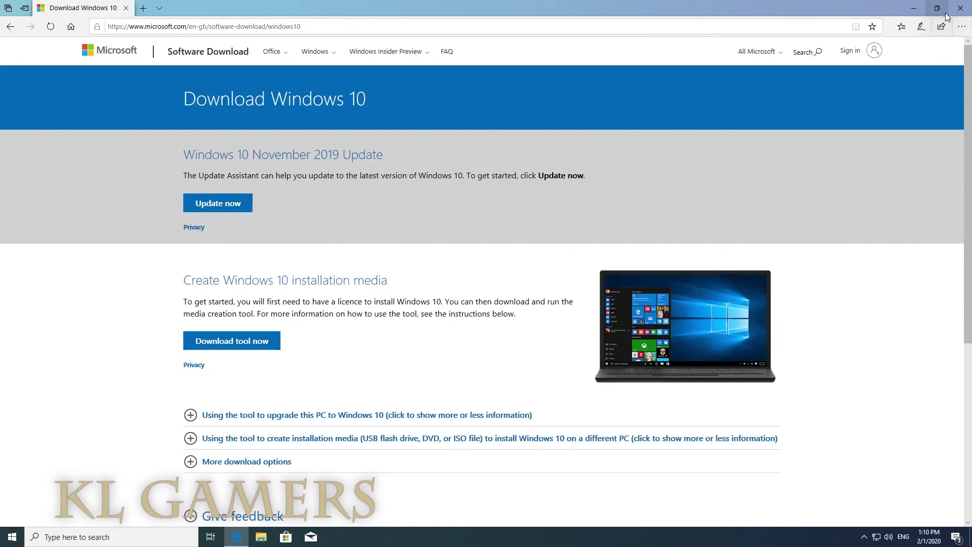
click(937, 7)
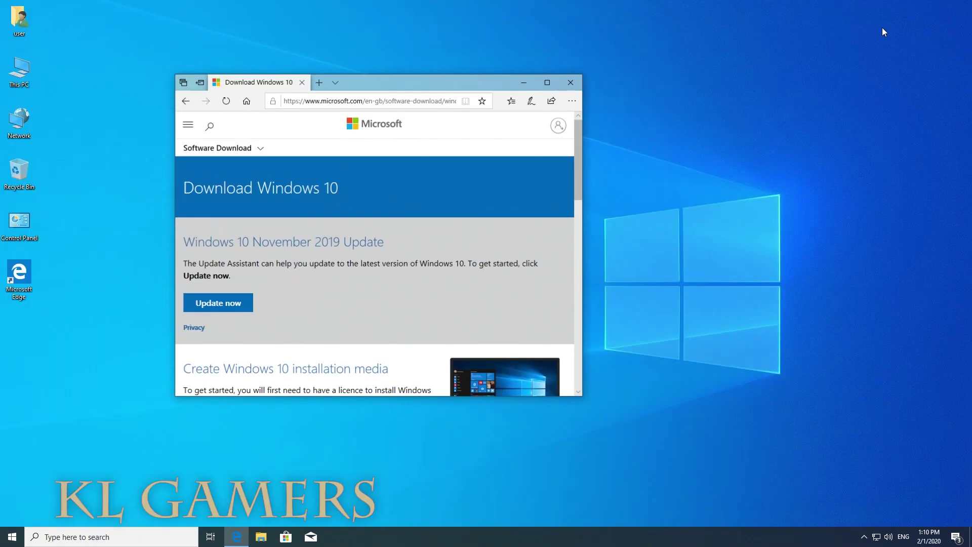
click(549, 84)
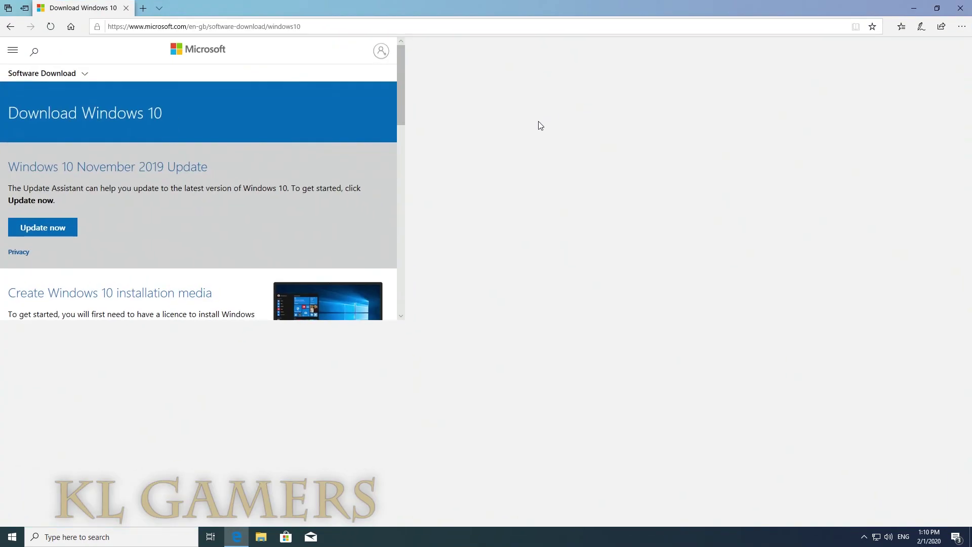
scroll(385, 217, down, 4)
scroll(240, 182, up, 4)
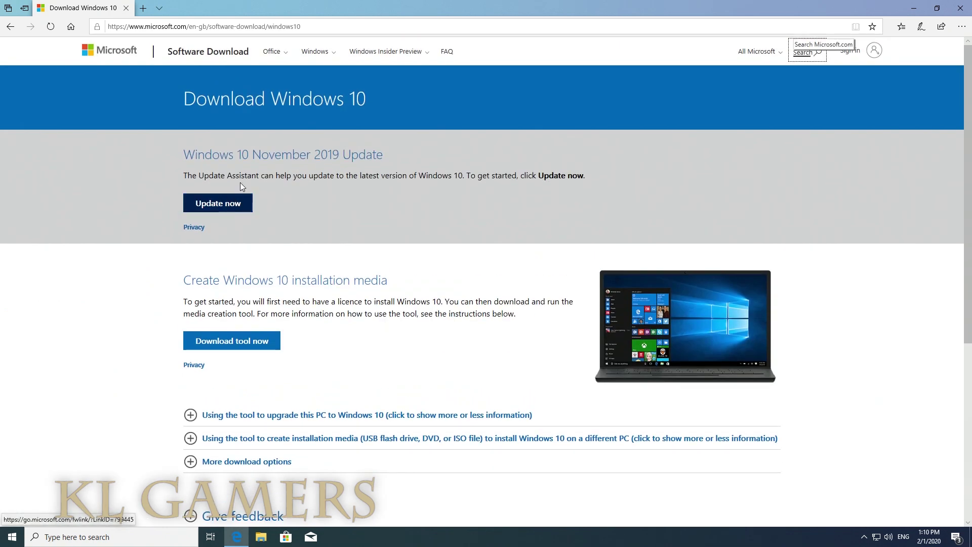
Download the media creation tool from the Create Windows 10 installation media section, run it and allow it to make changes
drag(183, 154, 362, 155)
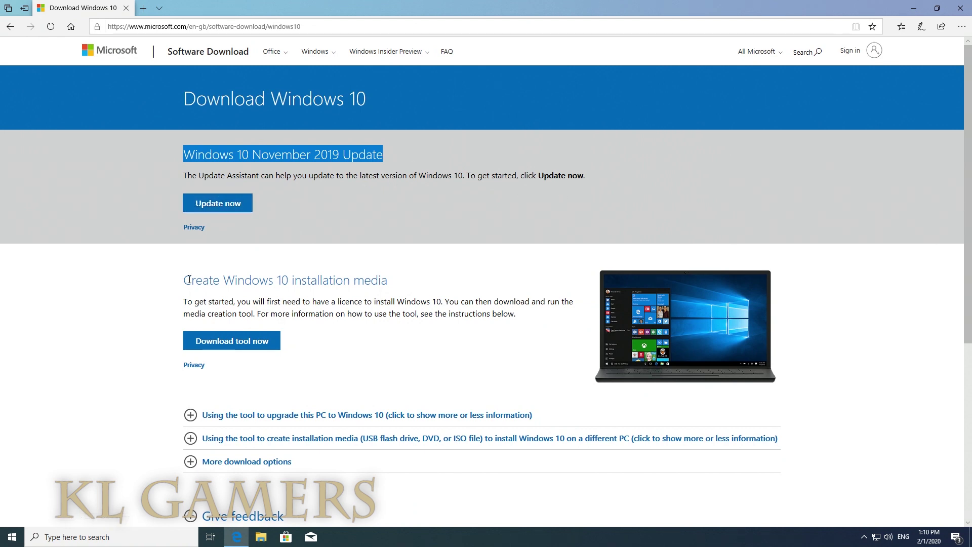
drag(187, 280, 388, 281)
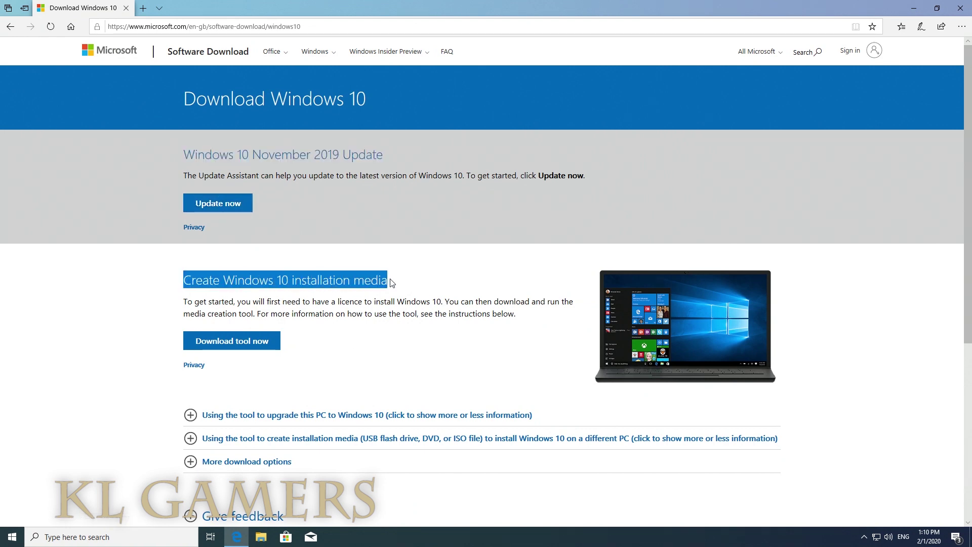
click(239, 346)
click(585, 512)
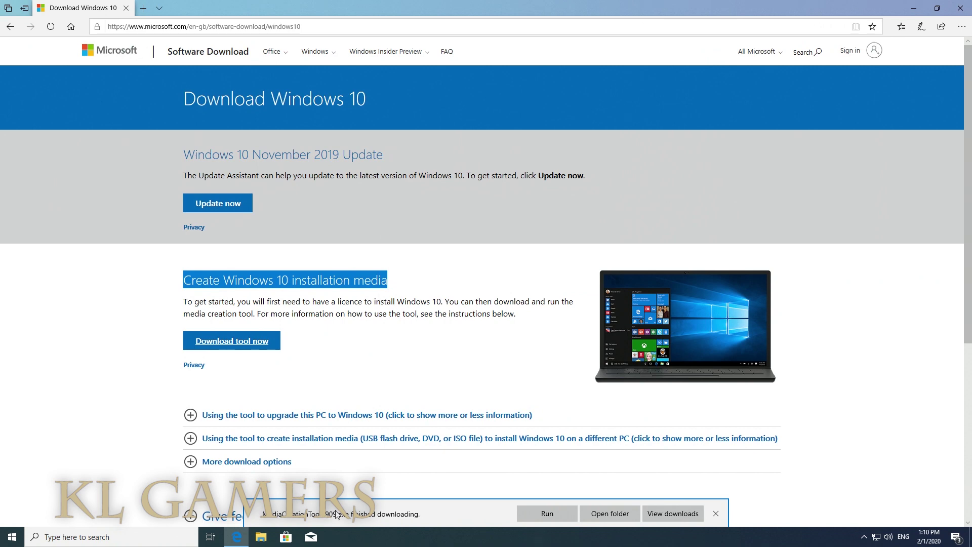
click(540, 514)
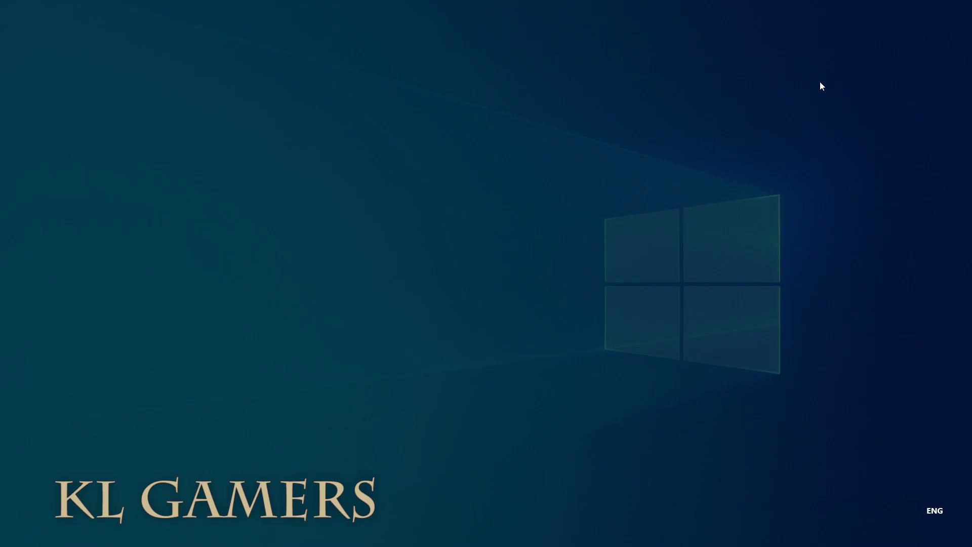
click(427, 335)
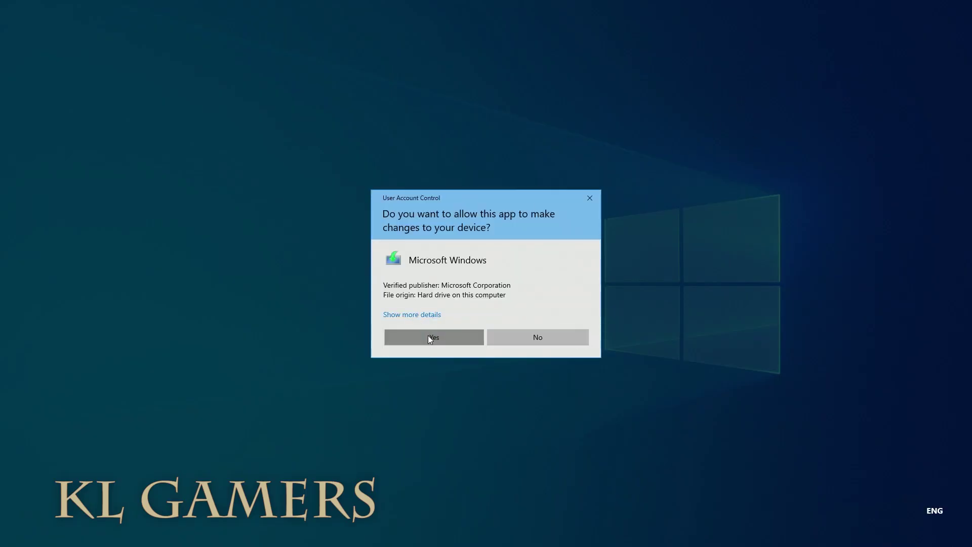
Minimize the browser, reposition the Windows 10 Setup window and accept the Media Creation Tool license terms
click(914, 8)
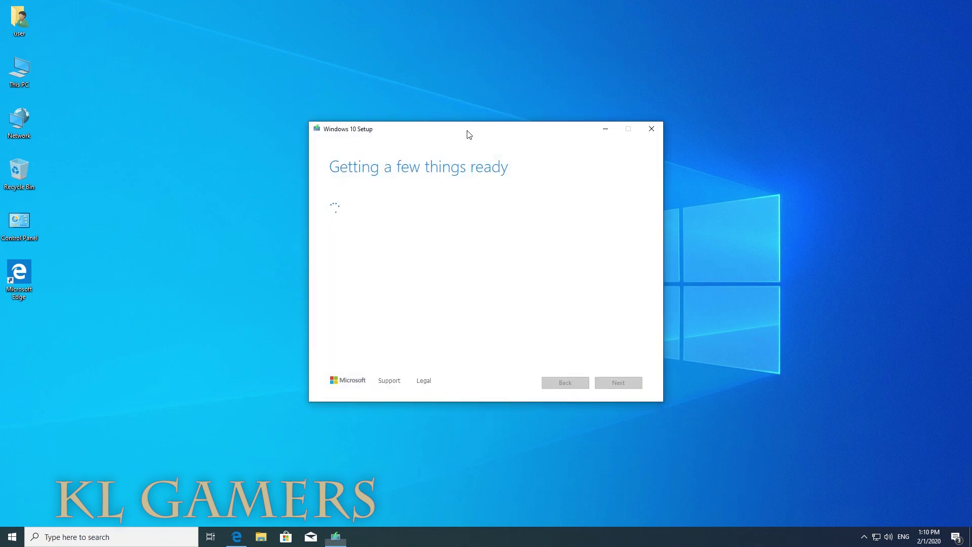
drag(467, 133, 363, 141)
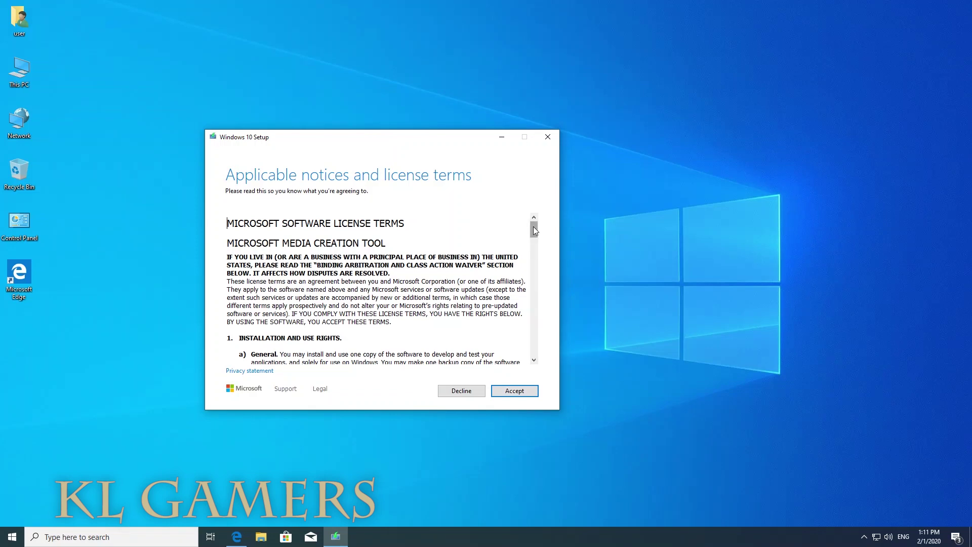
drag(535, 230, 552, 338)
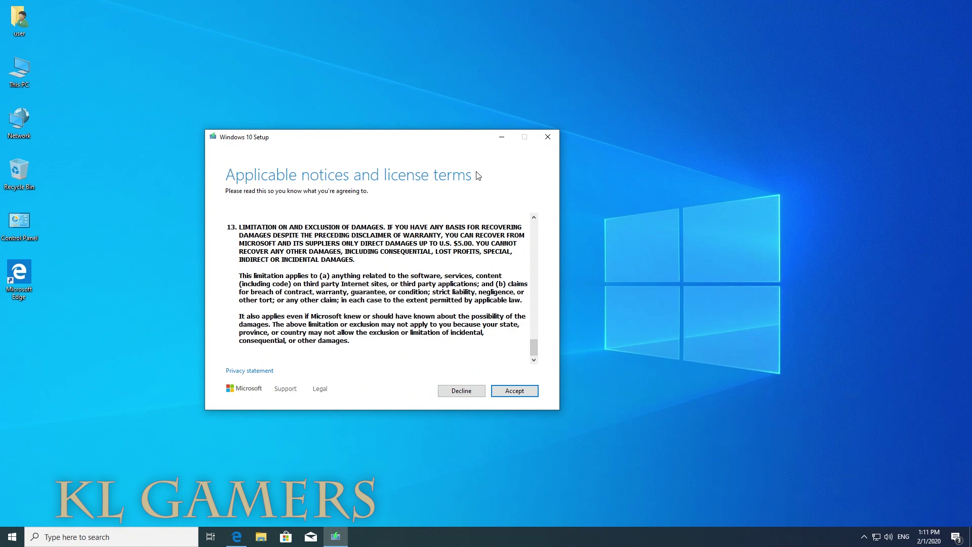
click(505, 396)
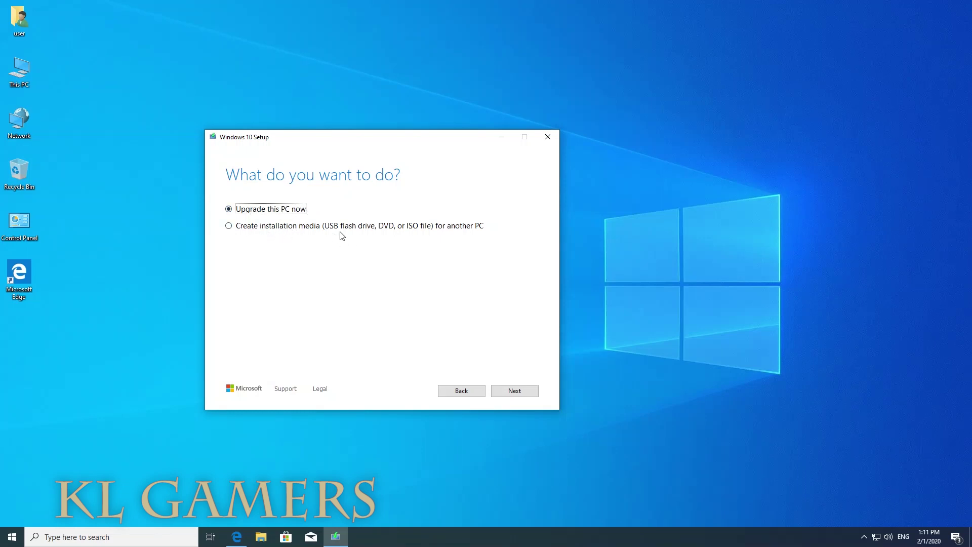
Choose to create installation media for another PC and proceed with the recommended language, edition and architecture options
click(228, 228)
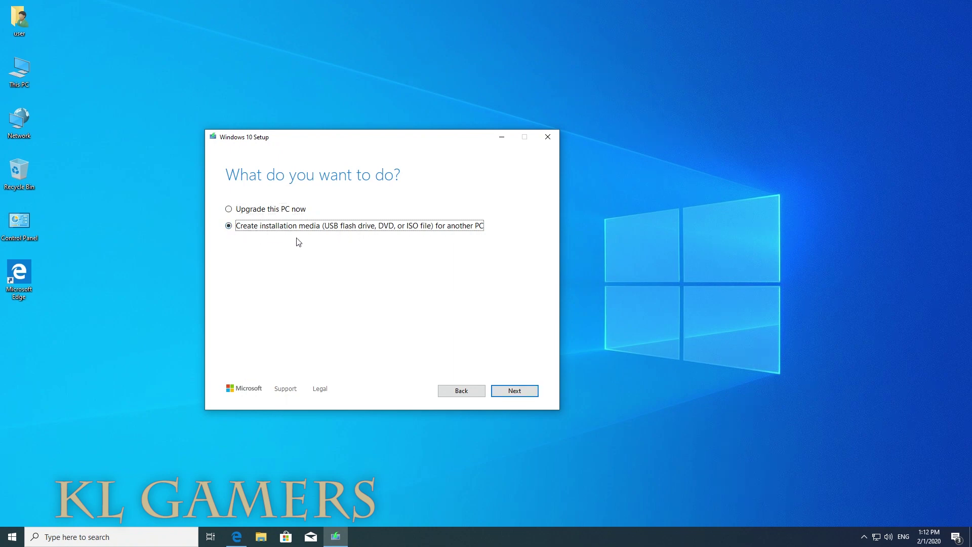
click(514, 391)
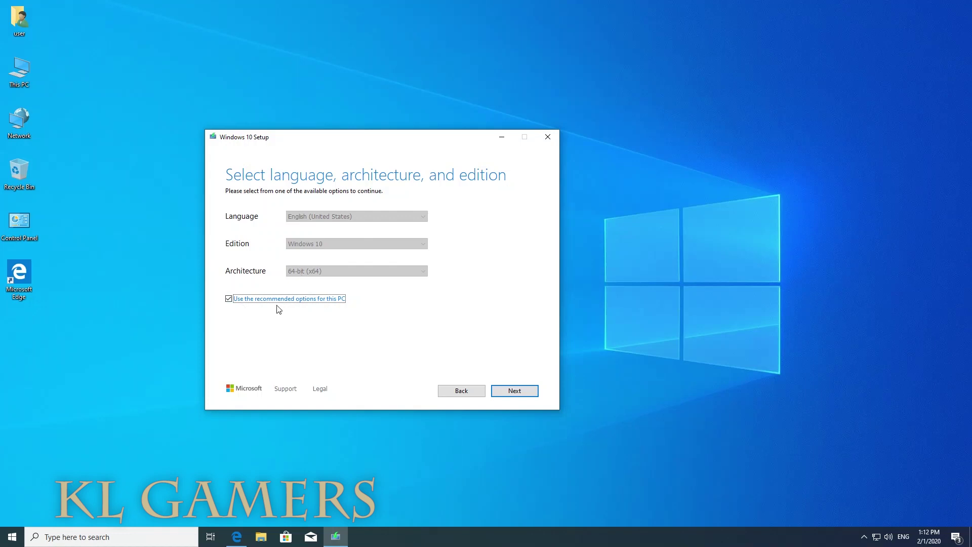
click(510, 392)
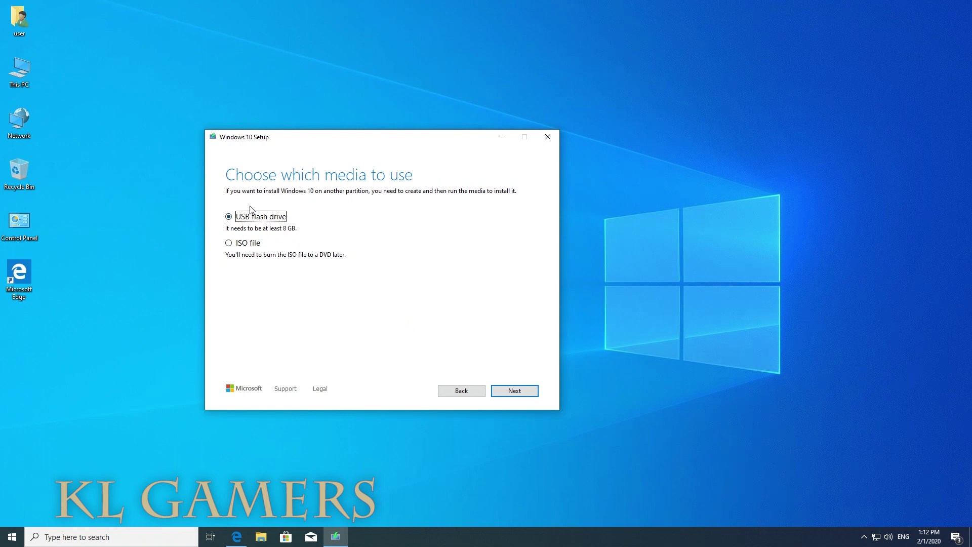
Check which drive letter the Kingston flash drive has in This PC, then close the window to return to setup
double_click(29, 68)
click(487, 277)
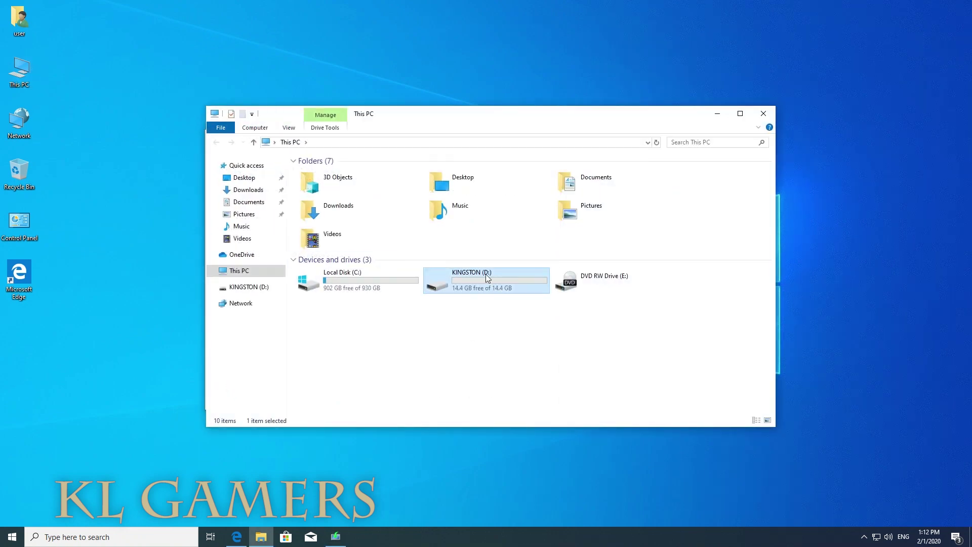
click(759, 113)
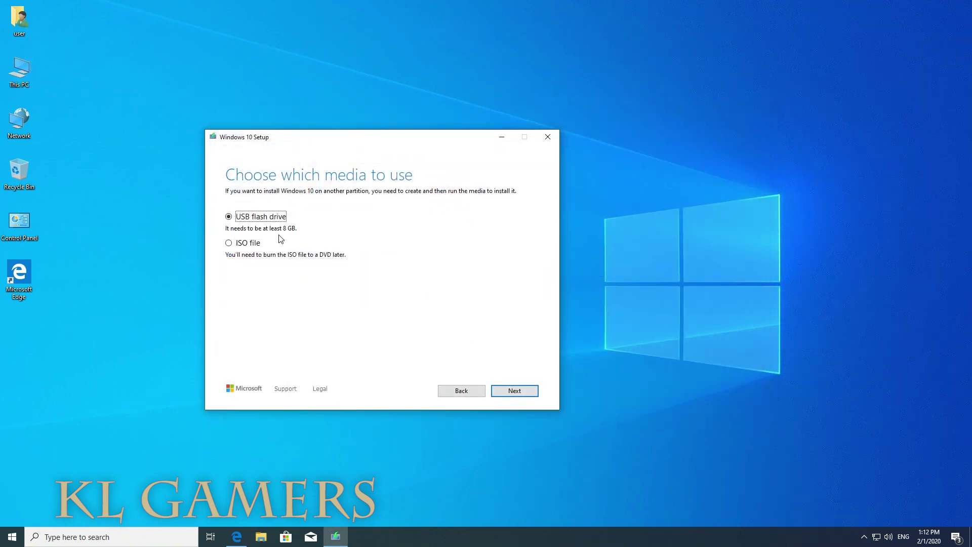
Proceed with USB flash drive as the media, select the D: (KINGSTON) removable drive and start downloading Windows 10
click(516, 391)
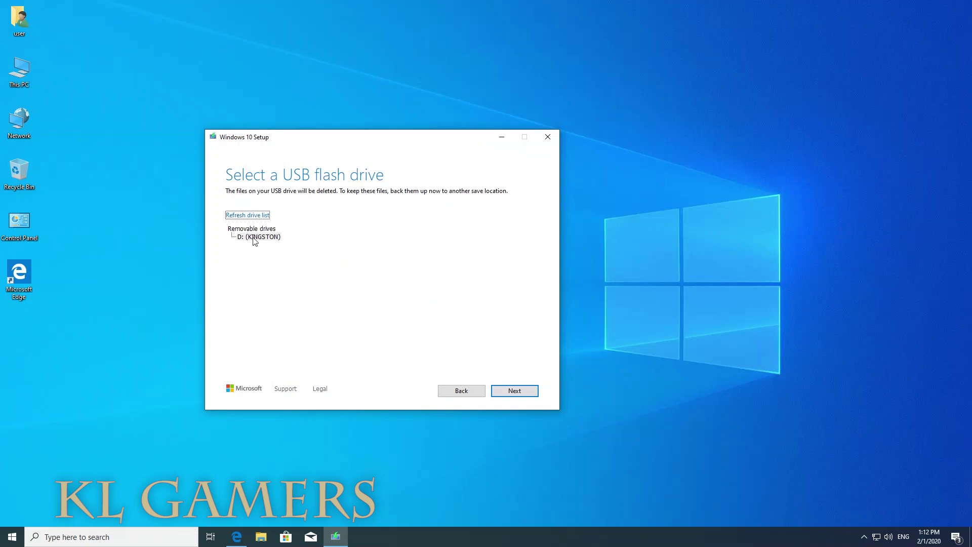
click(254, 238)
click(531, 393)
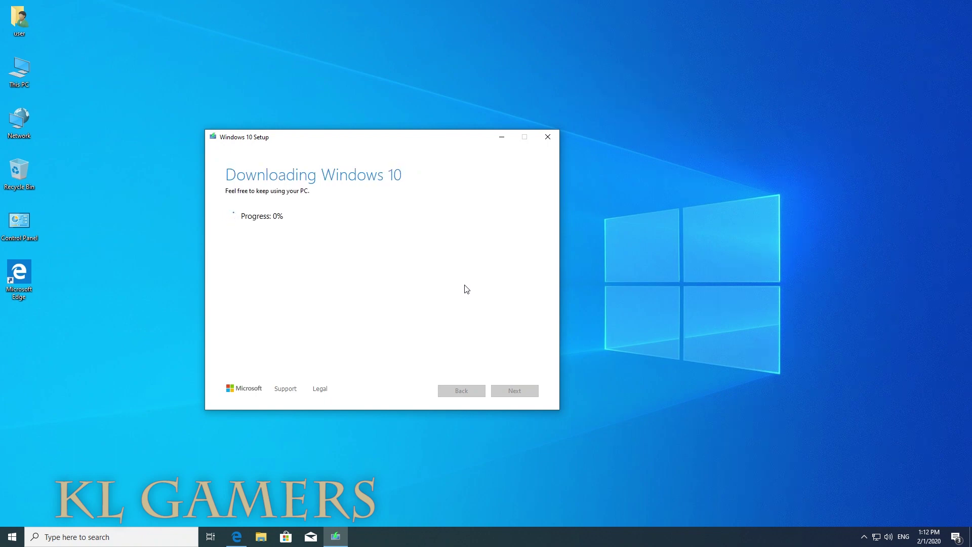
mouse_move(438, 144)
mouse_down()
mouse_move(392, 137)
mouse_move(431, 155)
mouse_up()
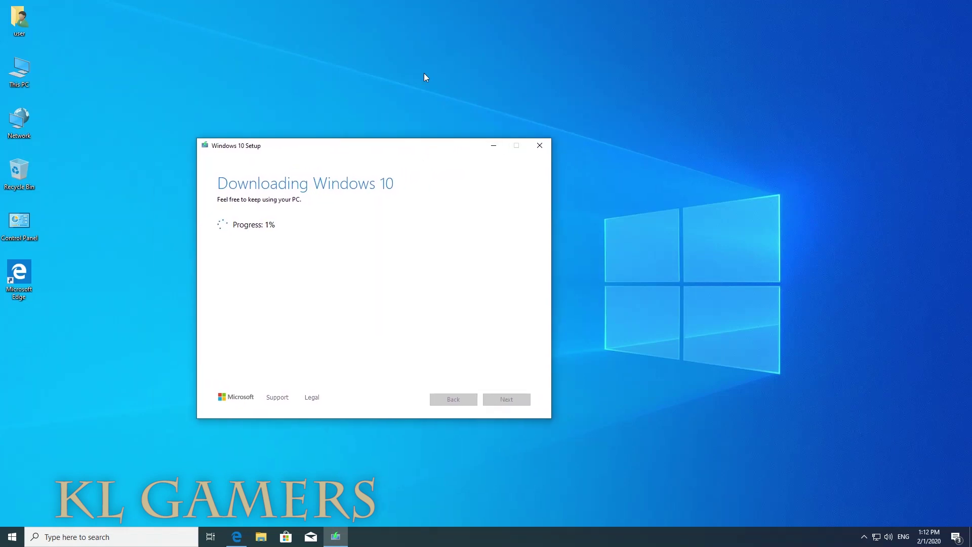
Open Task Manager in detailed view, show the Ethernet performance graph and arrange it beside the Windows 10 Setup window
key(ctrl+shift+Escape)
drag(159, 114, 652, 110)
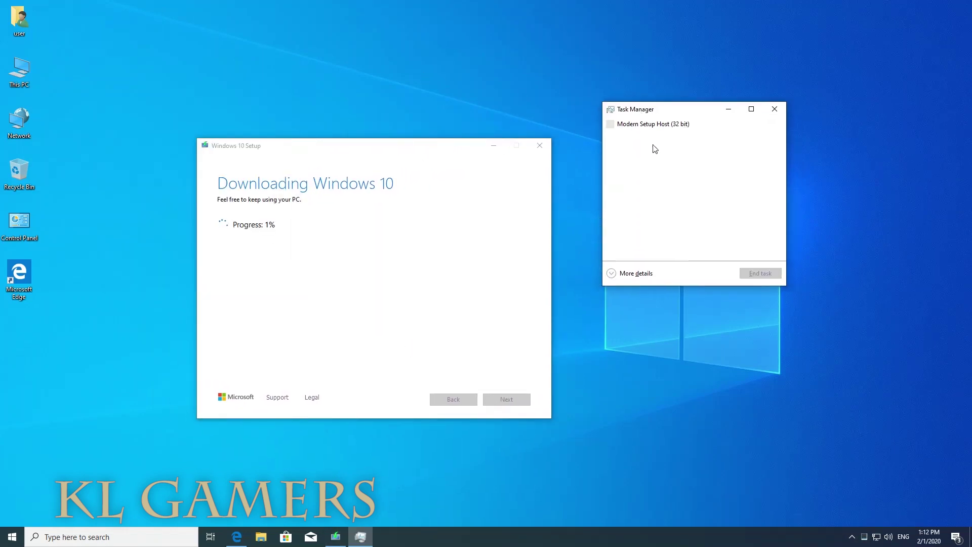
click(634, 273)
click(656, 135)
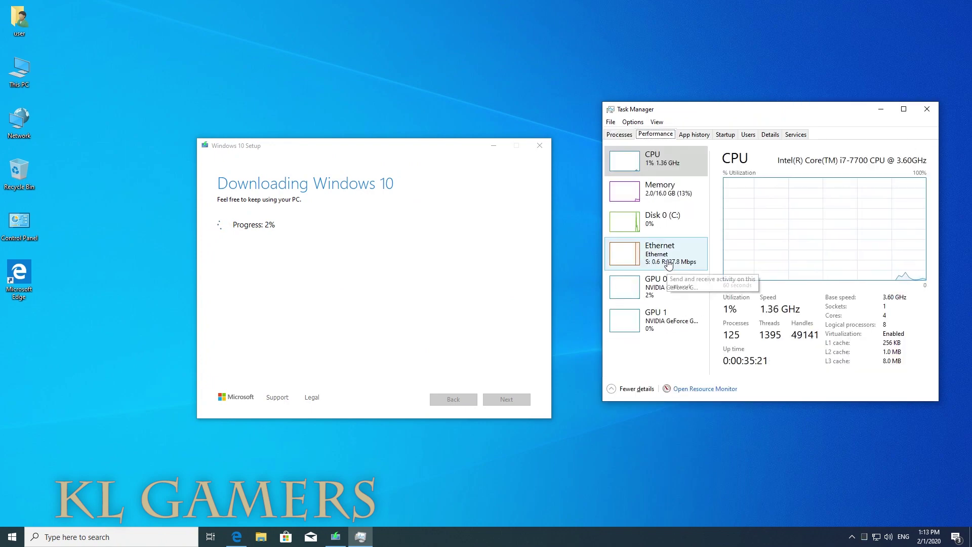
click(664, 255)
drag(810, 113, 275, 36)
drag(411, 146, 702, 138)
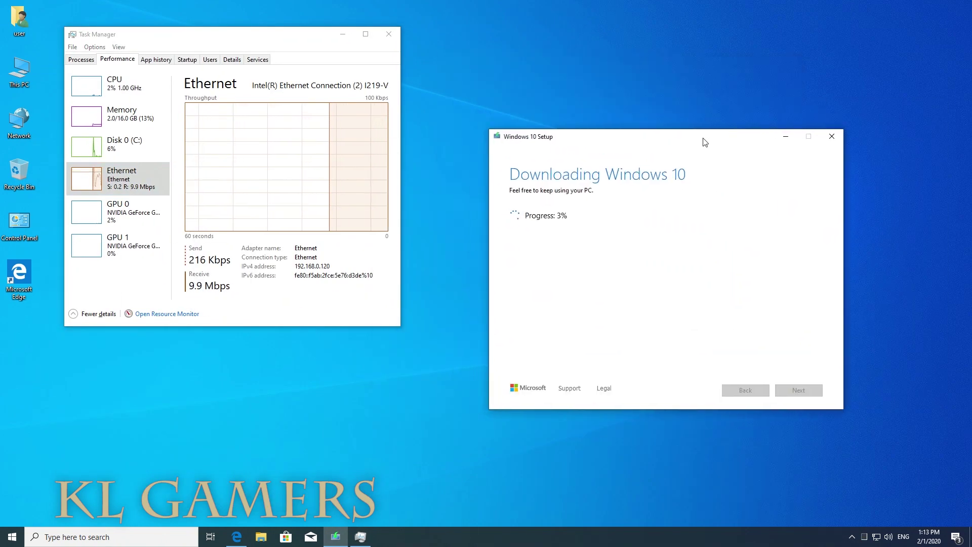
drag(293, 36, 335, 135)
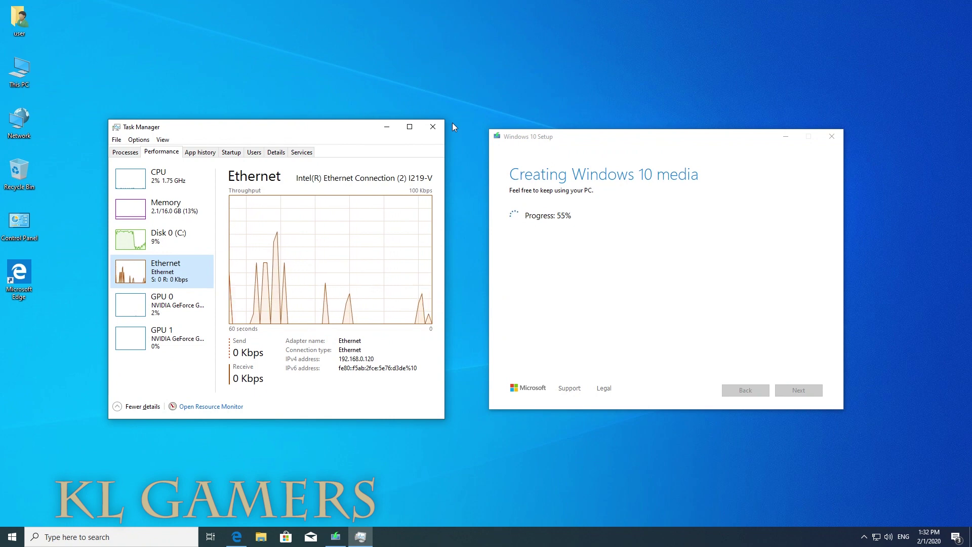
Check the CPU, memory and Disk 0 (C:) performance graphs while the Windows 10 media is being created
click(183, 184)
click(172, 211)
click(171, 240)
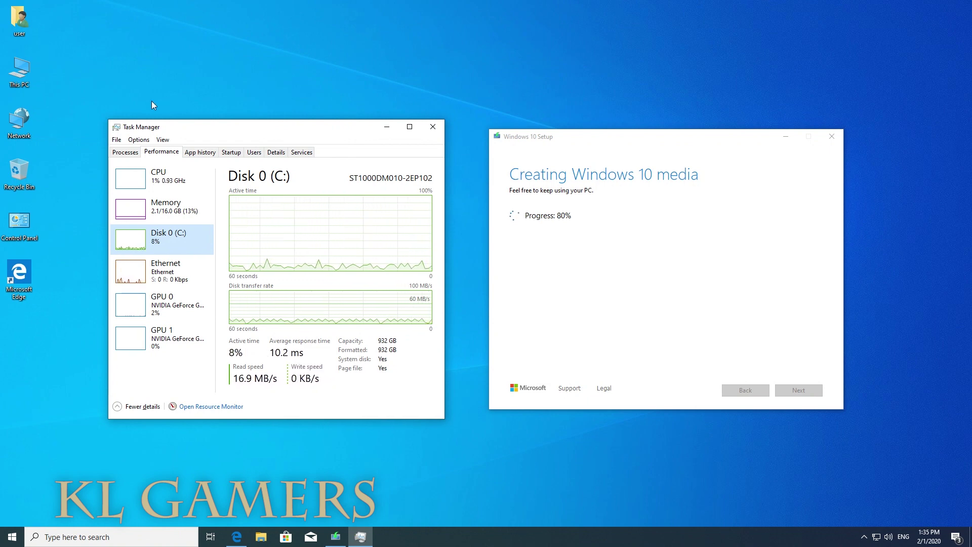
Open the ESD-USB (D:) drive in File Explorer during media creation, check its properties and close both windows
key(super+e)
drag(545, 118, 387, 111)
double_click(318, 298)
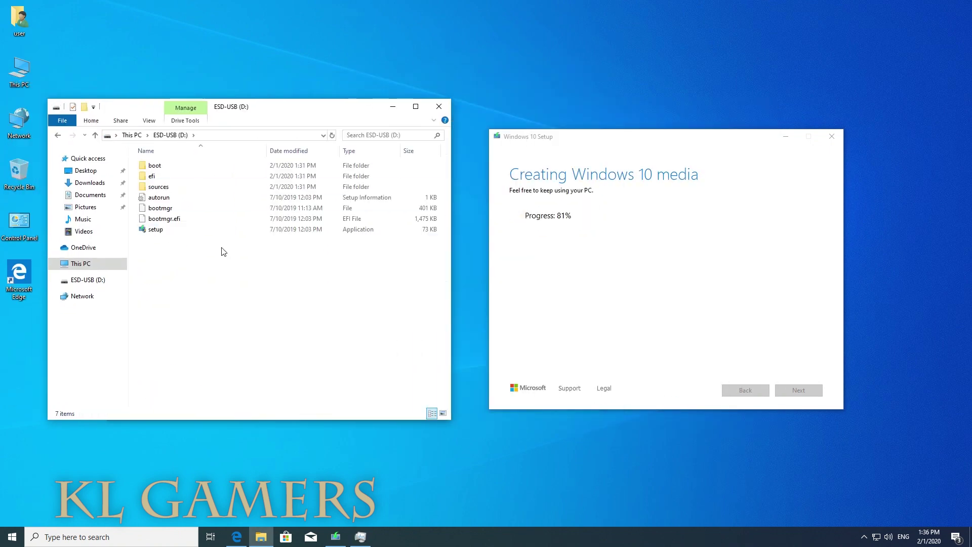
right_click(243, 261)
click(258, 382)
click(227, 152)
click(439, 106)
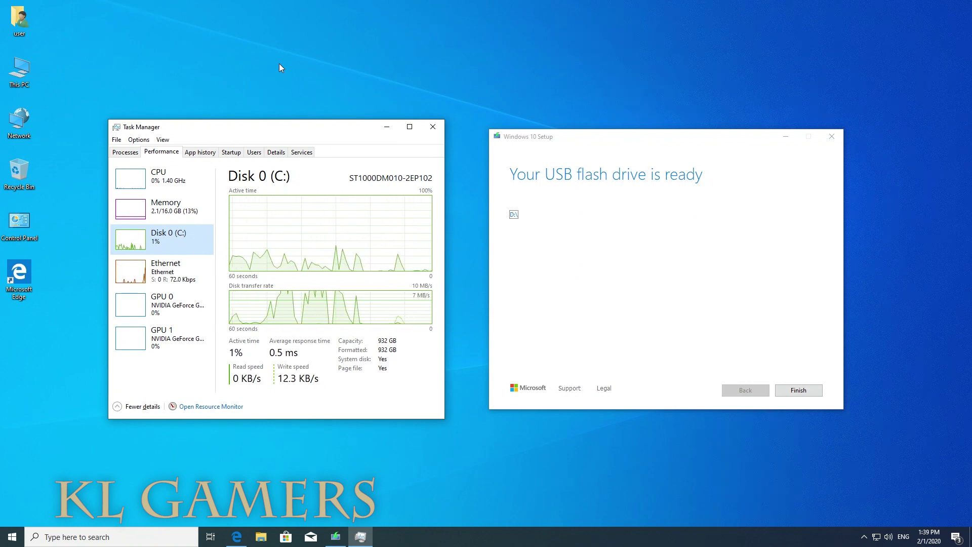
Open the finished D:\ drive from the setup window, check its files and properties, and close both windows
click(513, 215)
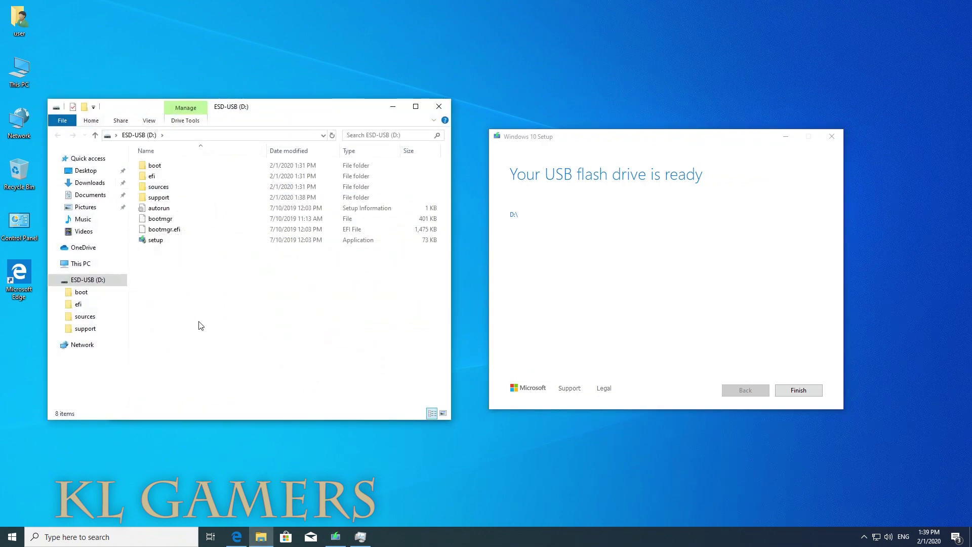
right_click(187, 315)
click(254, 439)
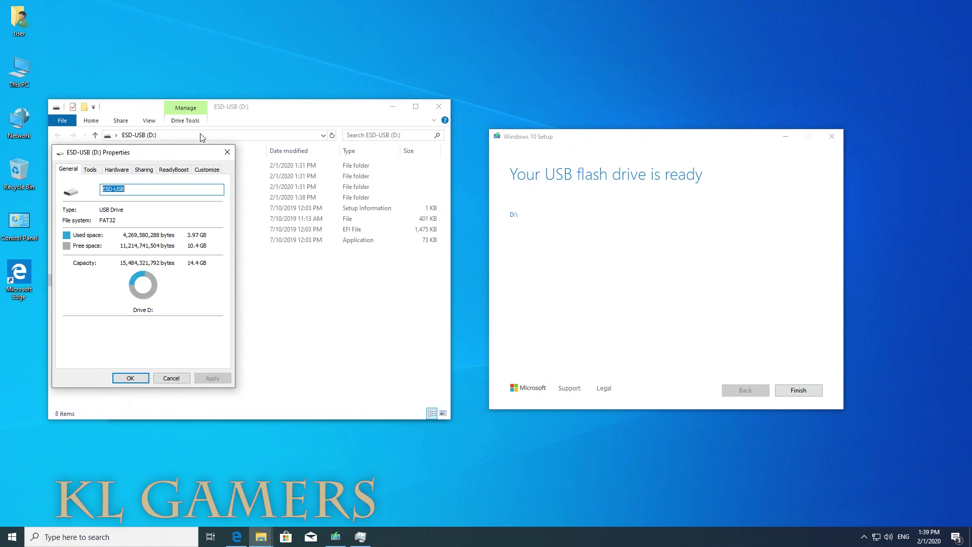
drag(177, 157, 274, 157)
click(323, 150)
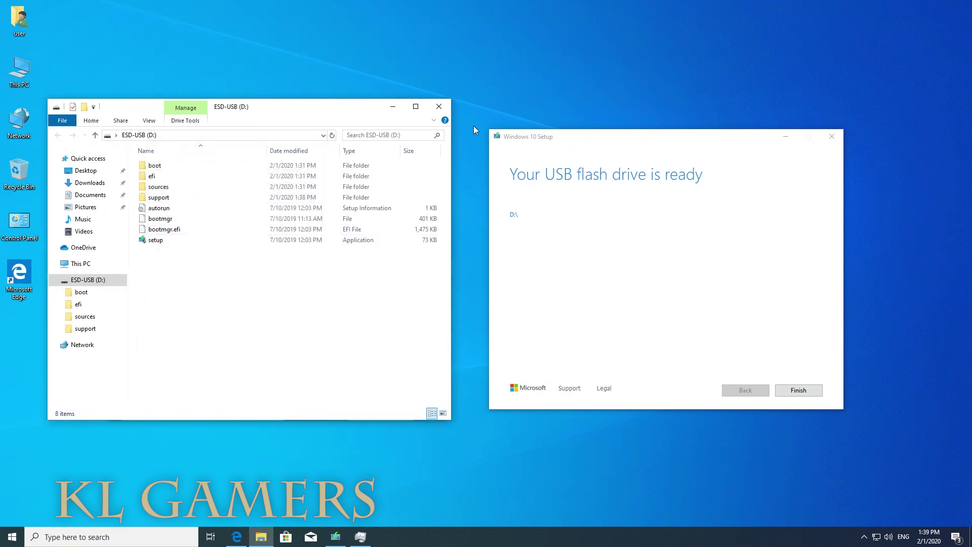
click(439, 106)
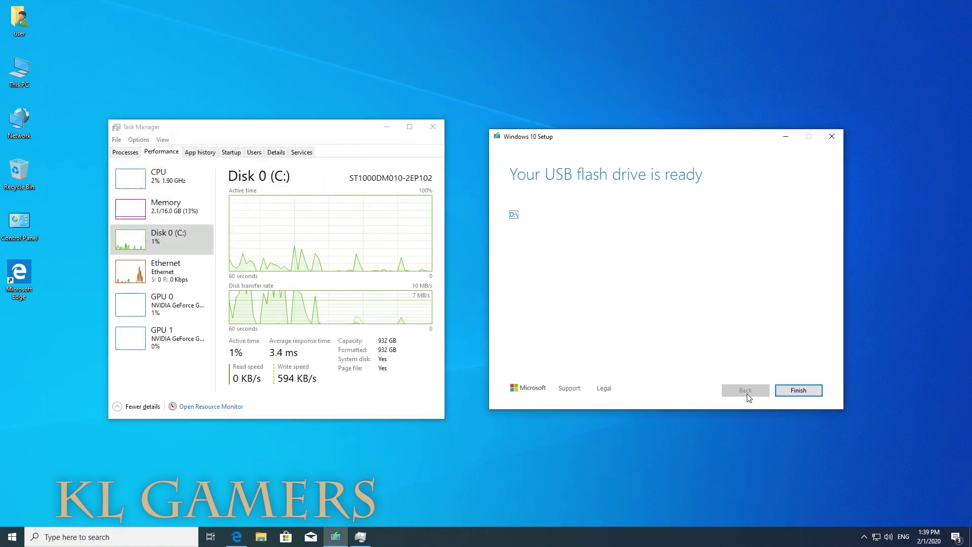
Finish the Windows 10 media creation setup and close Task Manager
click(787, 390)
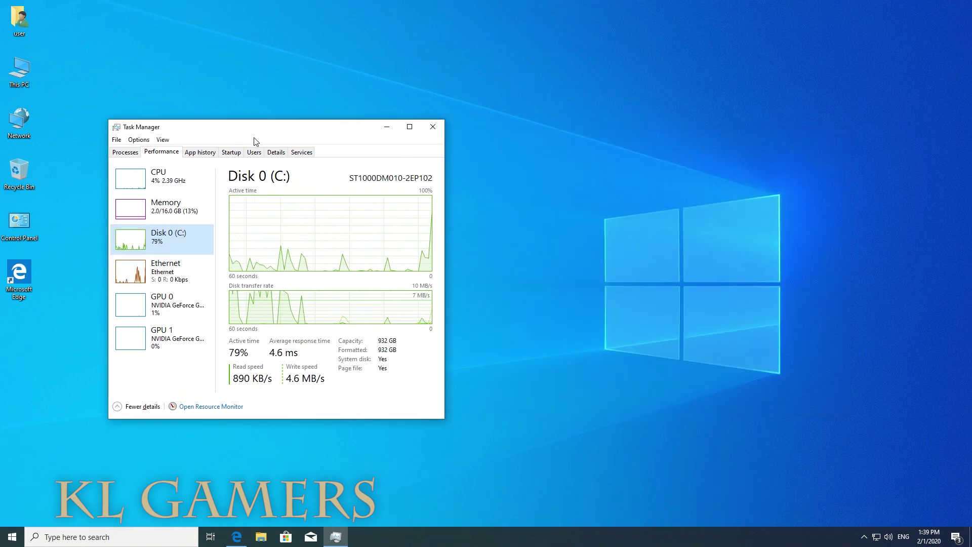
drag(260, 132, 491, 130)
click(662, 123)
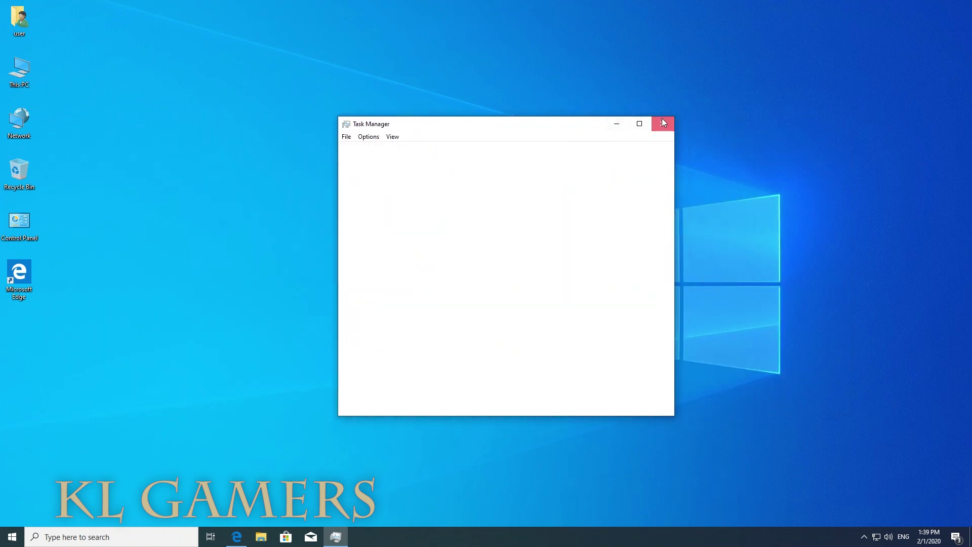
Run the setup application from the ESD-USB (D:) drive, allow it to make changes and minimize the File Explorer window
double_click(26, 59)
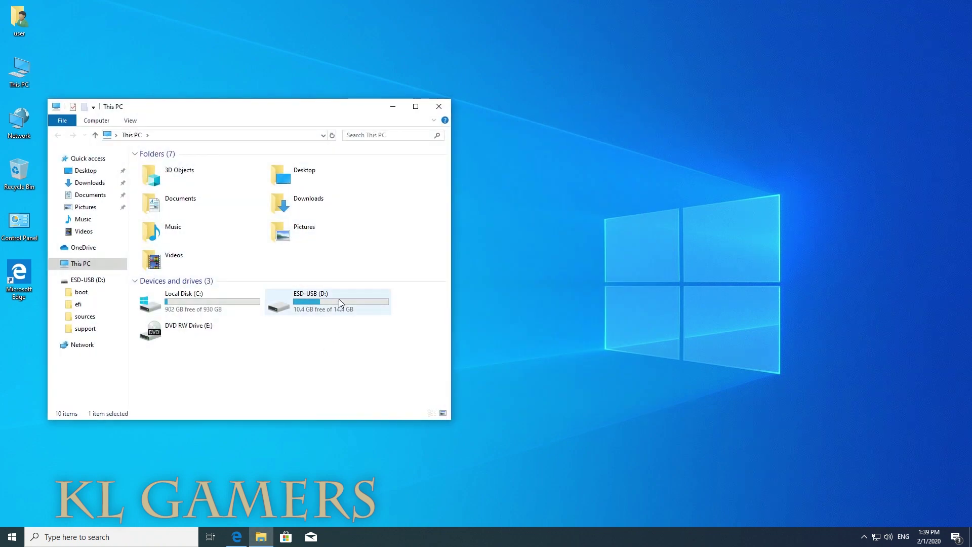
click(290, 304)
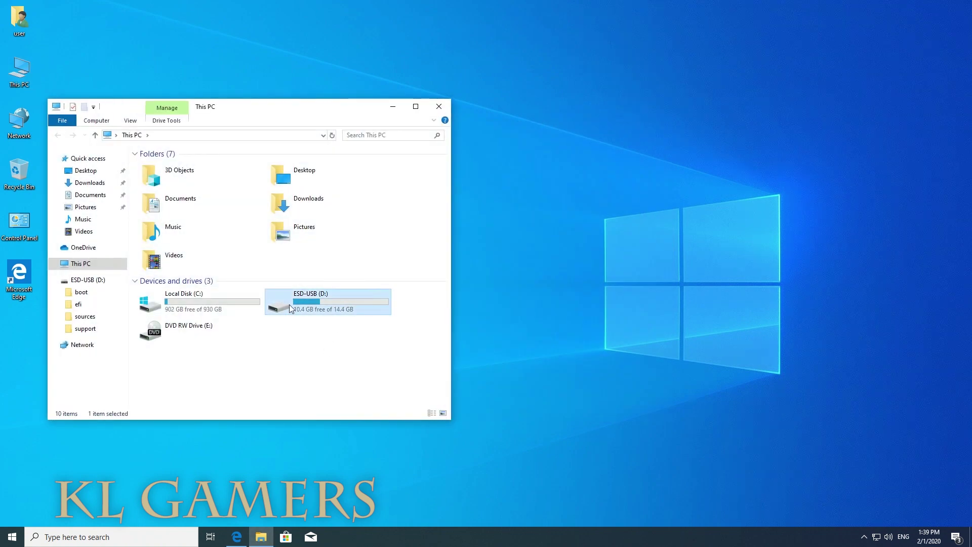
double_click(344, 304)
click(160, 242)
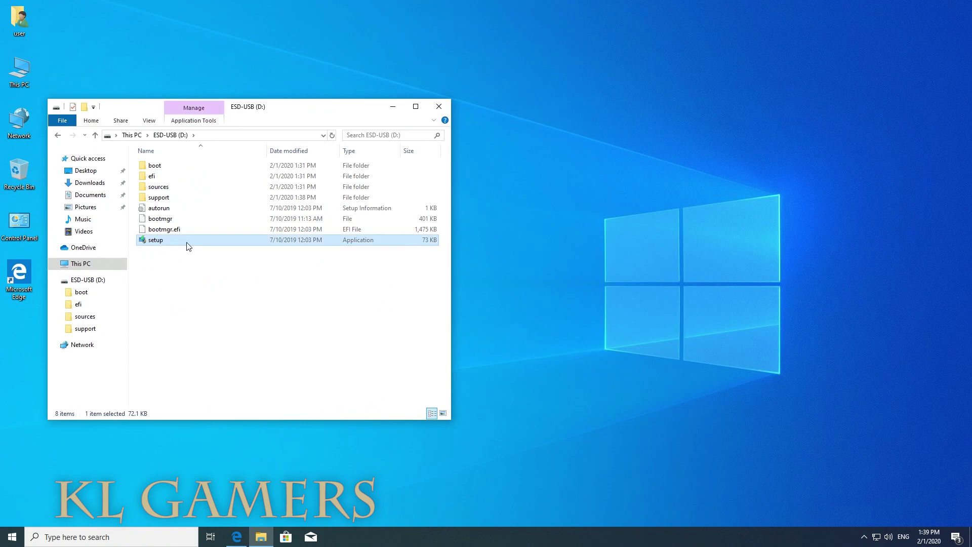
double_click(174, 246)
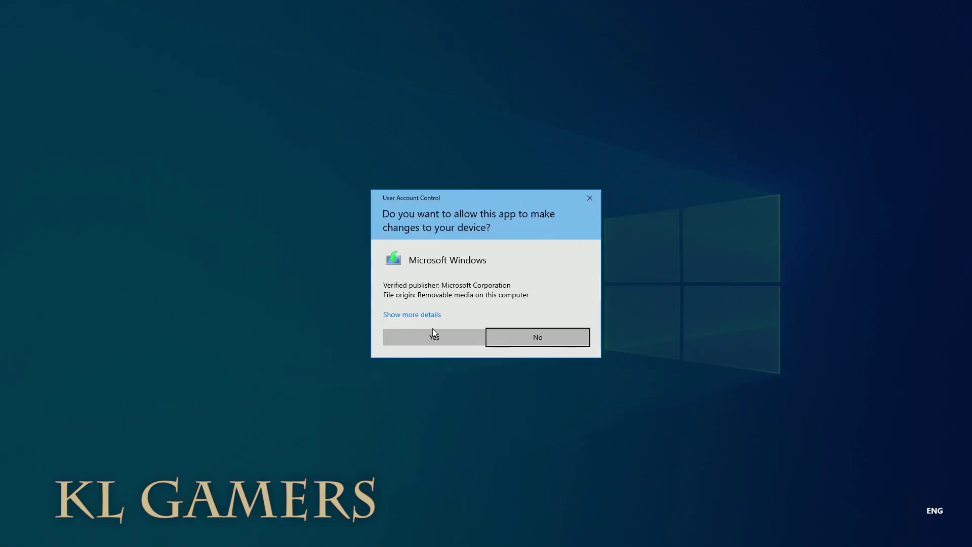
click(434, 331)
drag(317, 104, 454, 100)
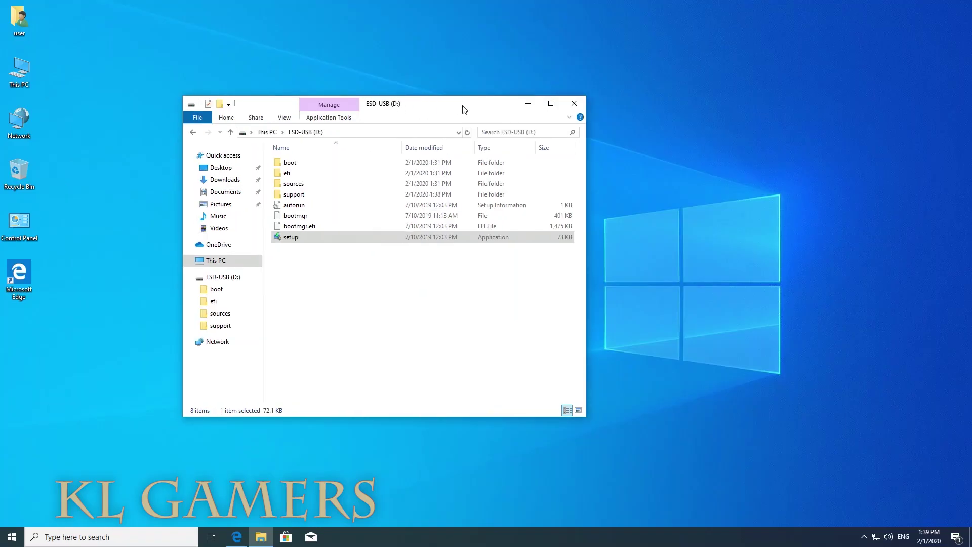
click(528, 101)
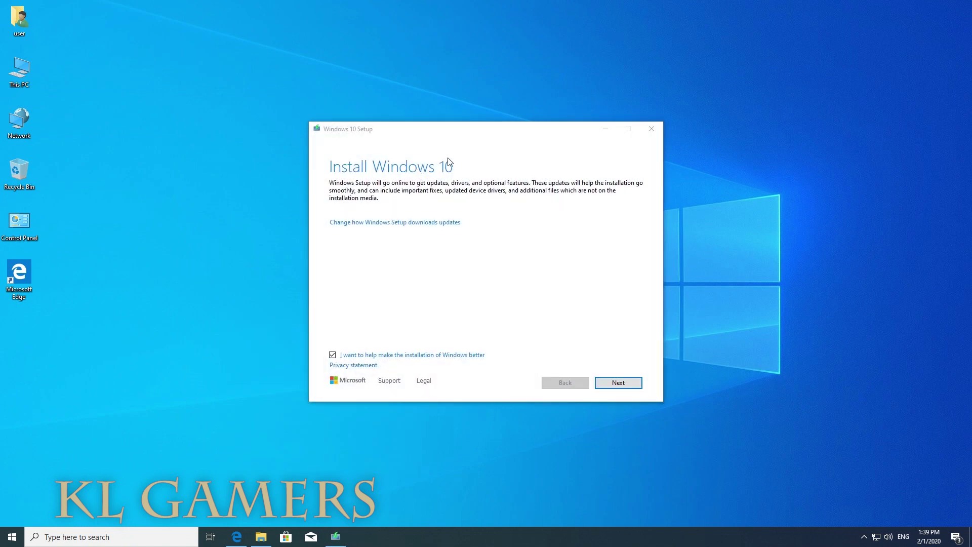
Reposition the Install Windows 10 window, close it and confirm cancelling the installation
drag(459, 126, 360, 119)
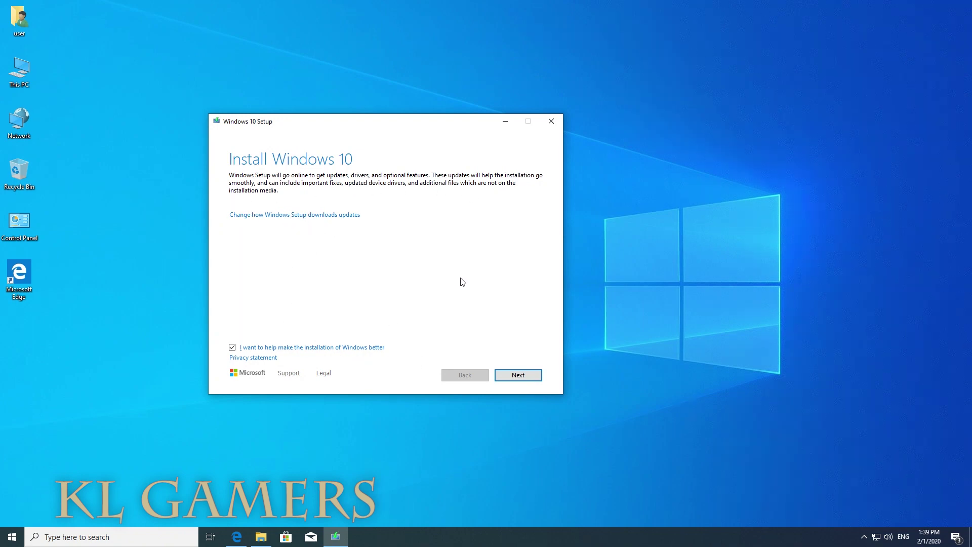
click(551, 122)
click(499, 304)
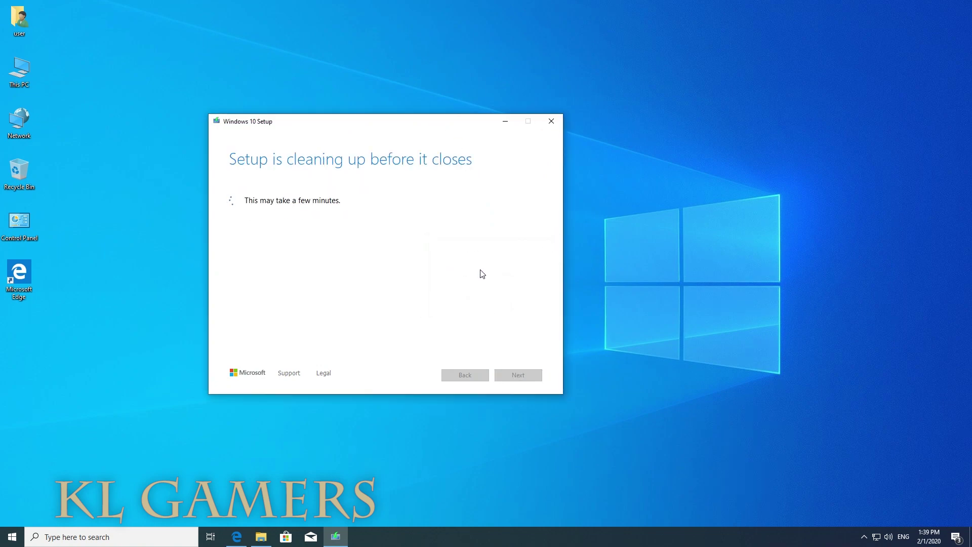
Open This PC and select the ESD-USB (D:) drive
double_click(33, 71)
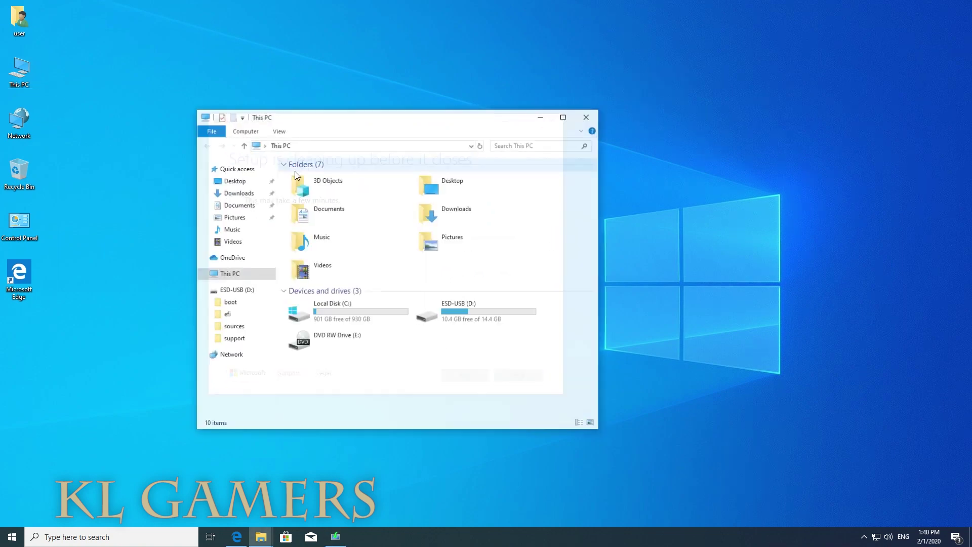
click(473, 314)
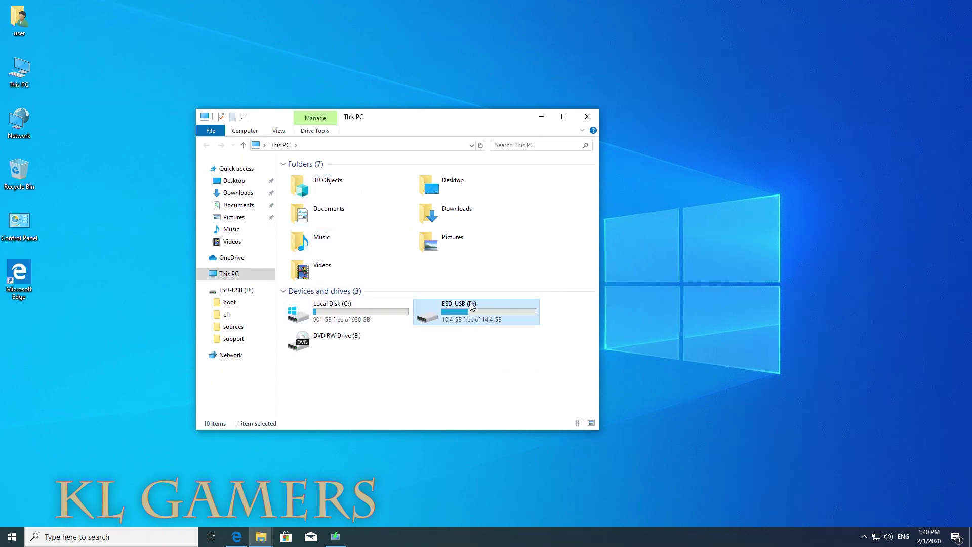